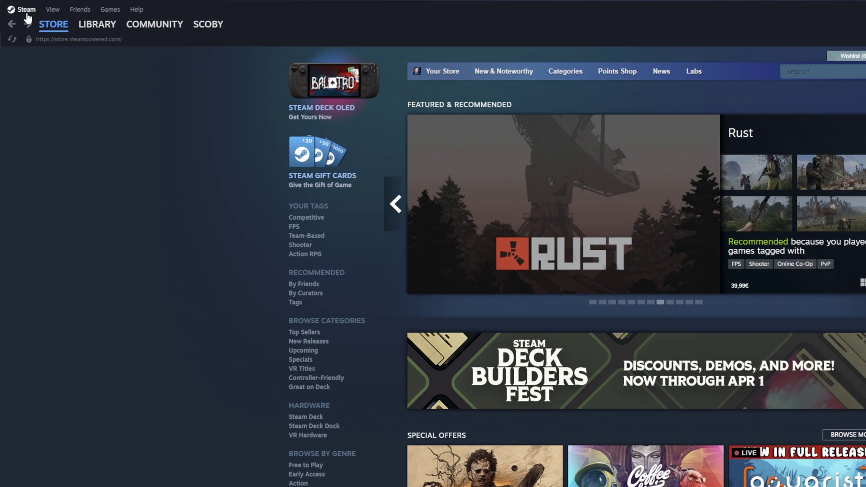
# Open Steam Settings on the Family page showing Family View and Library Sharing.
pyautogui.click(26, 11)
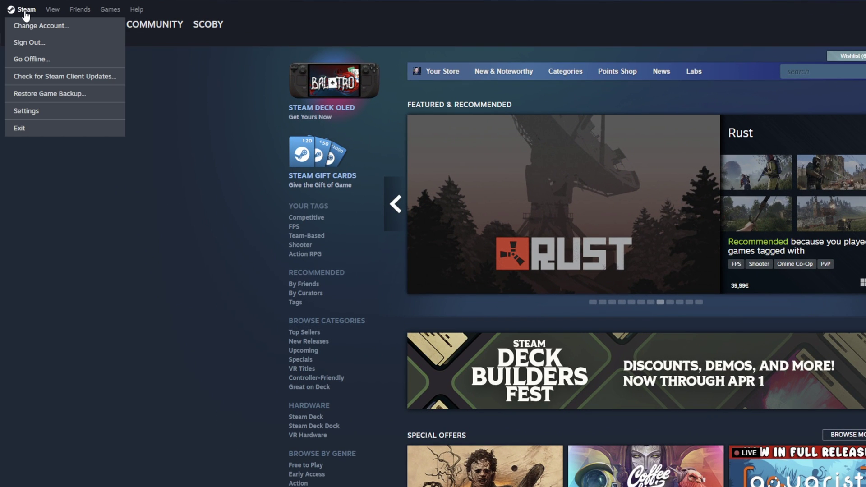
pyautogui.click(22, 112)
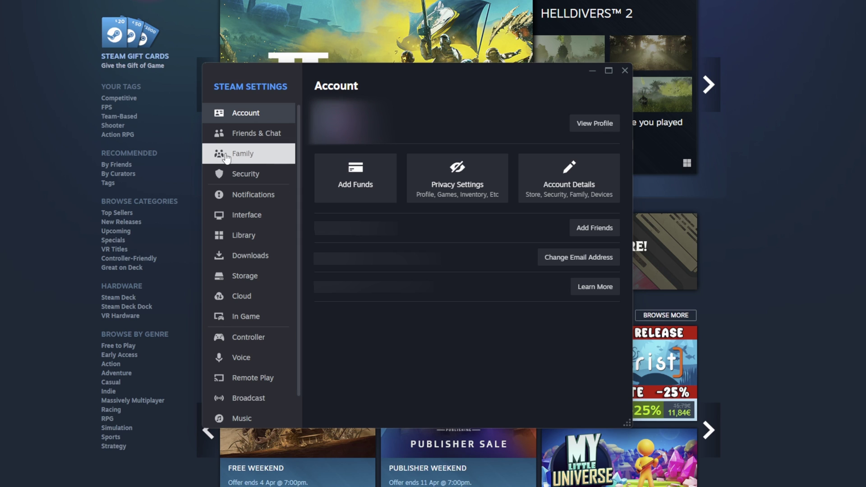
pyautogui.click(249, 158)
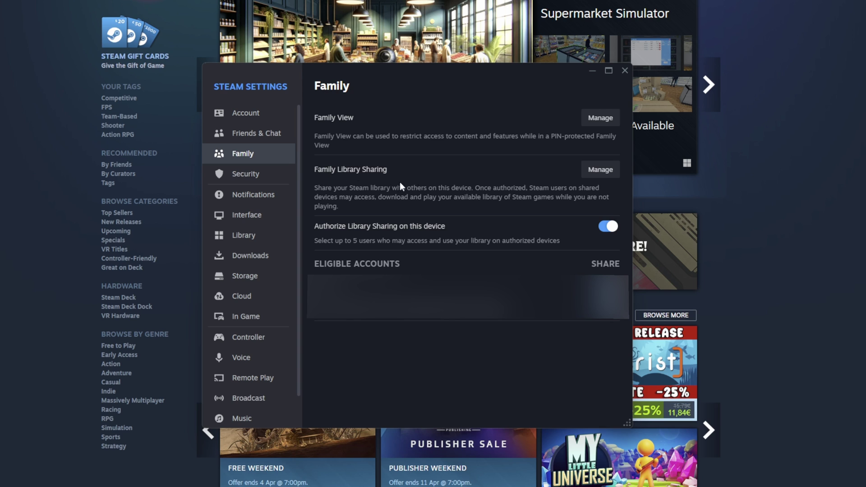
# Open Manage Family Library Sharing and bring the eight-device table into view.
pyautogui.click(601, 170)
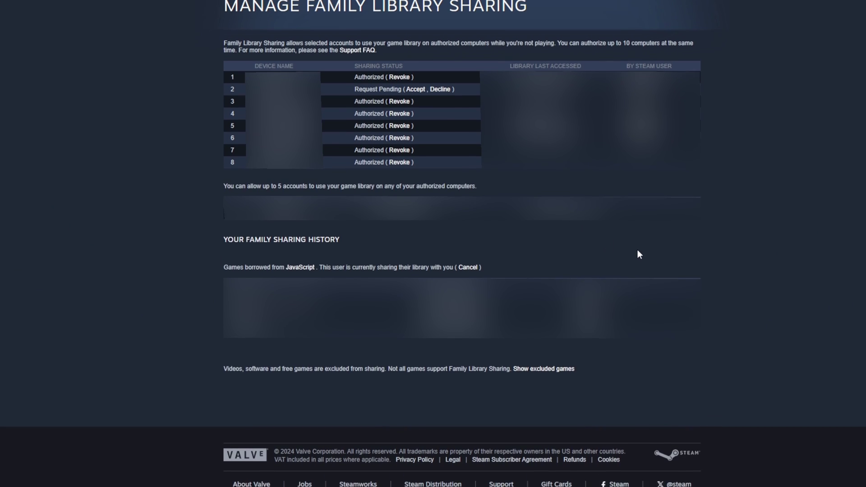
pyautogui.scroll(1, 144, 206)
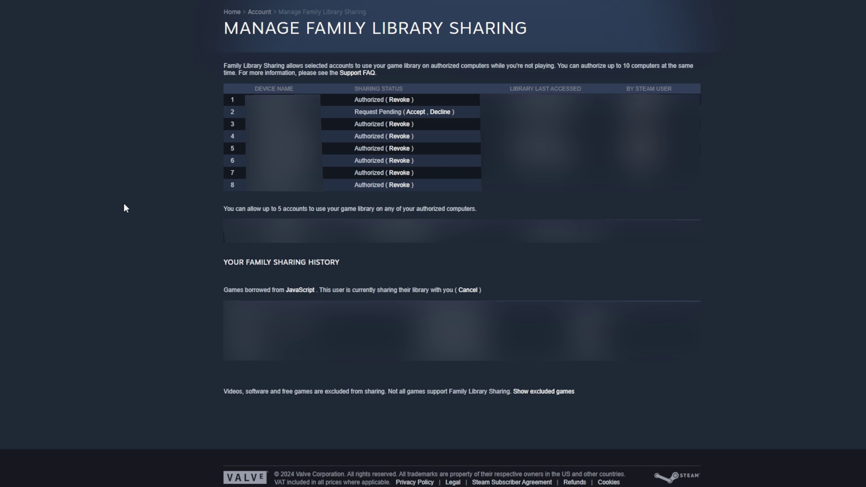
pyautogui.moveTo(124, 203); pyautogui.dragTo(254, 93)
pyautogui.click(255, 94)
# Revoke library sharing for device 8, leaving seven devices listed.
pyautogui.click(400, 173)
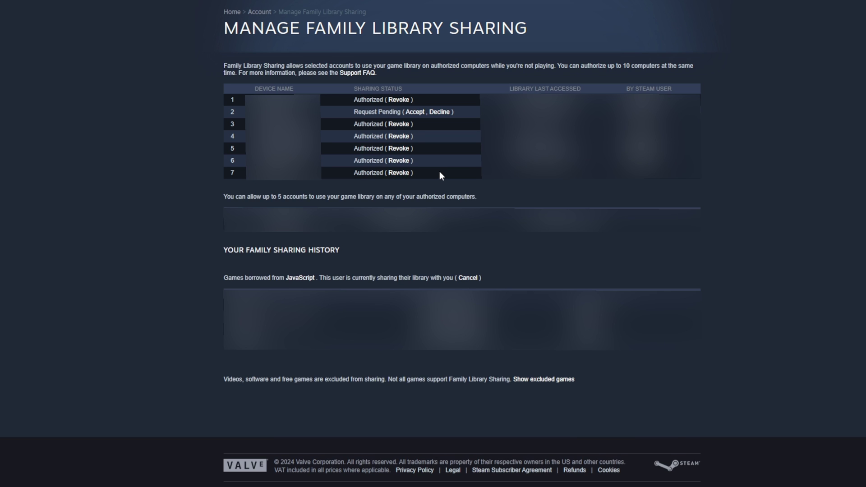